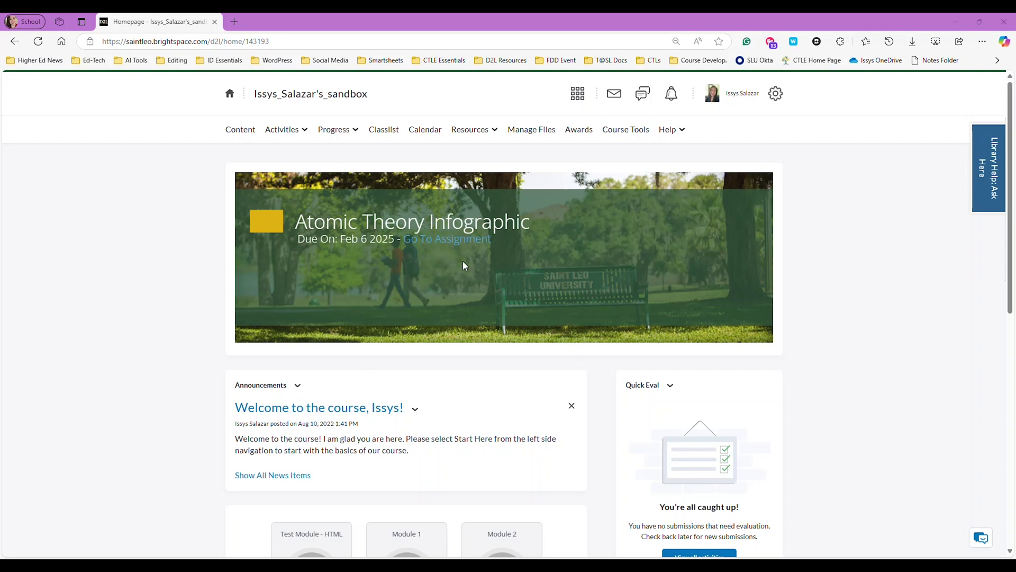
Open the States of Matter quiz for editing and bring up its special access management under the availability conditions
left_click(306, 132)
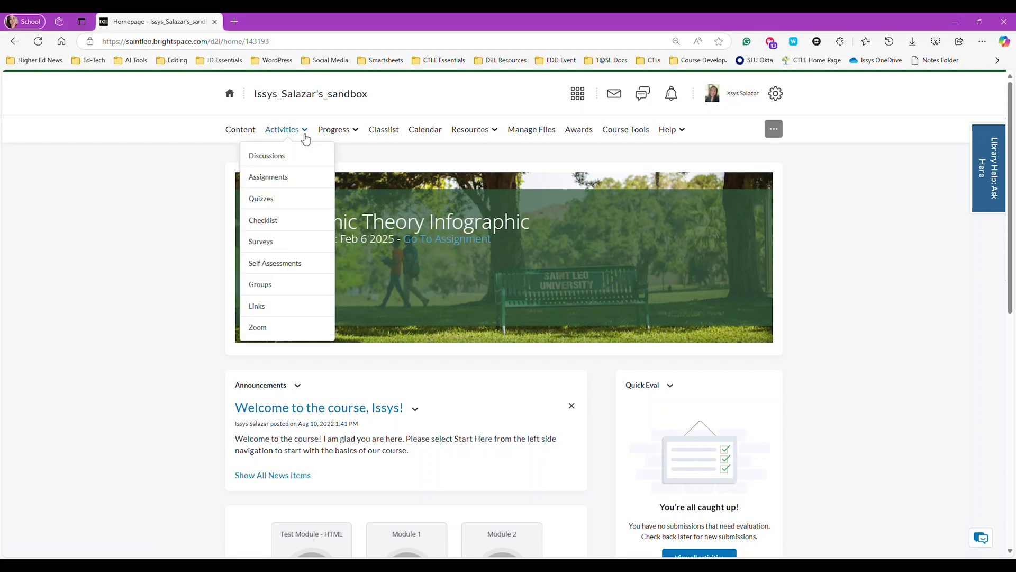
left_click(288, 199)
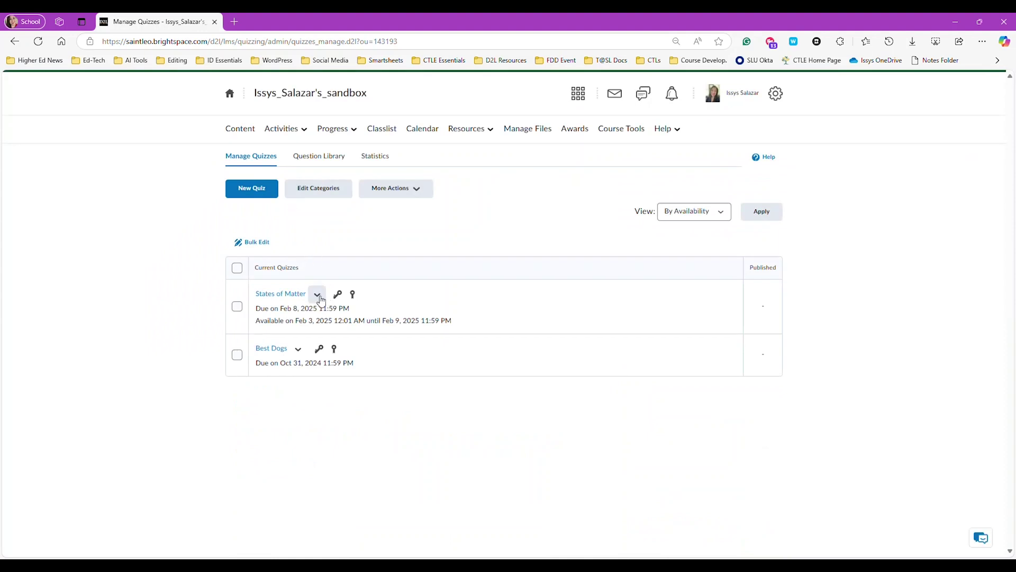
left_click(318, 296)
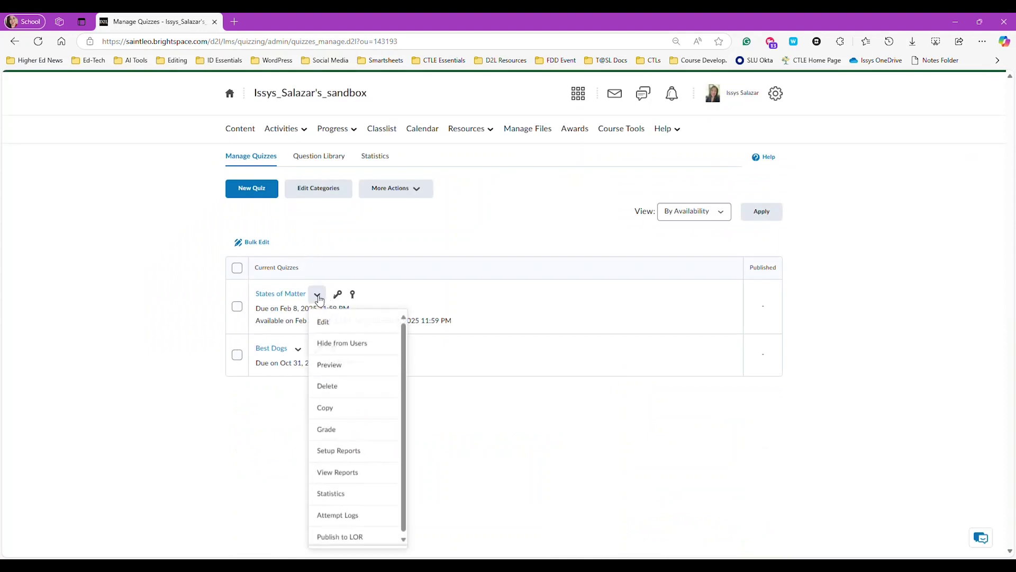
left_click(343, 322)
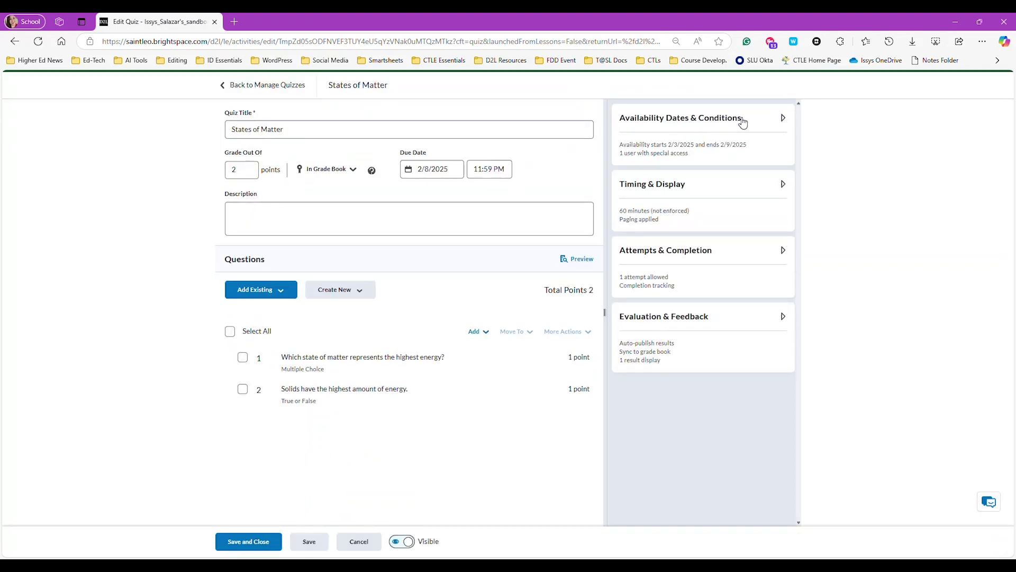
left_click(743, 121)
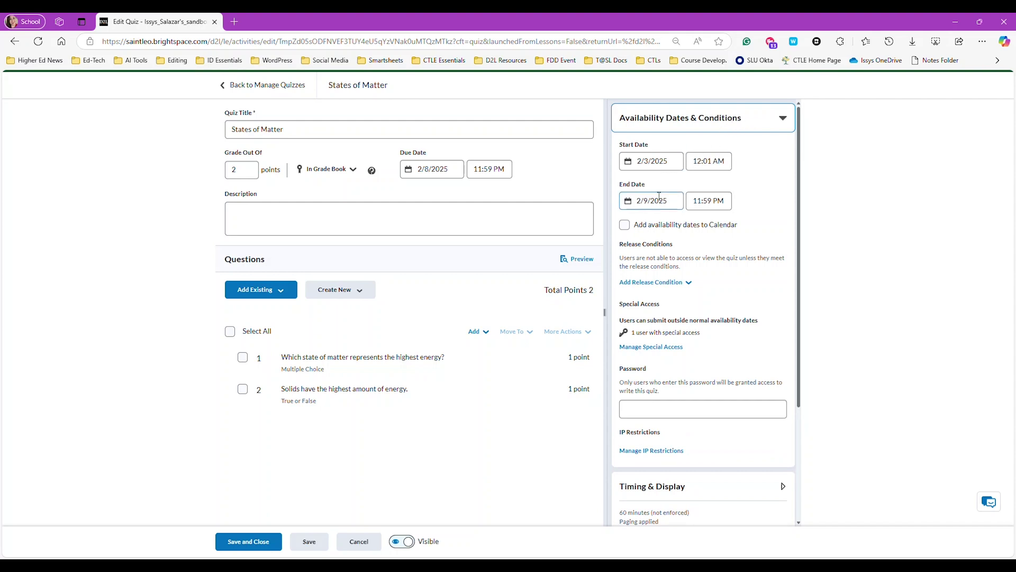
left_click(672, 347)
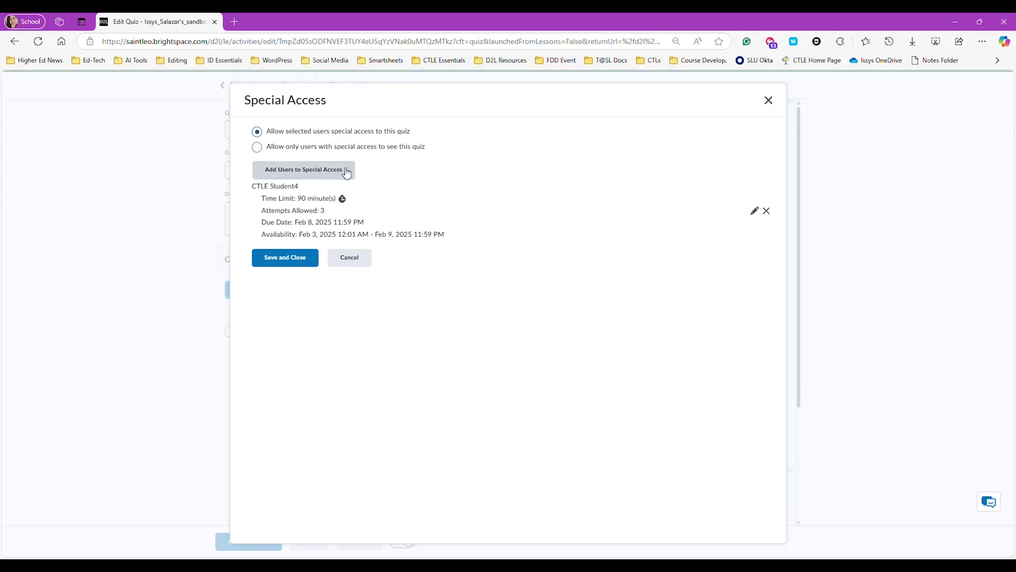
Start adding users to the quiz's special access and select CTLE Student7 in the user list
left_click(347, 171)
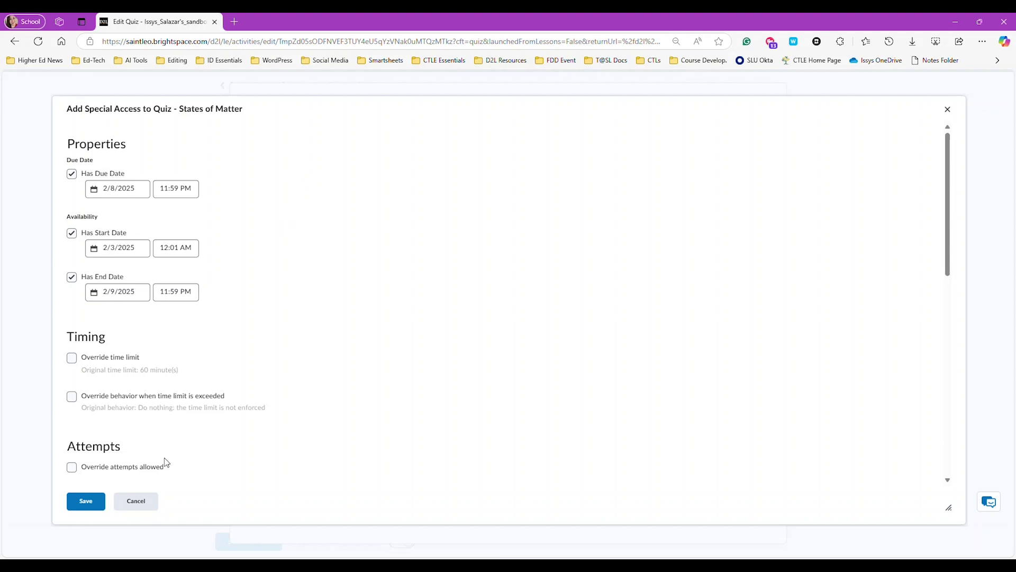
left_click(136, 501)
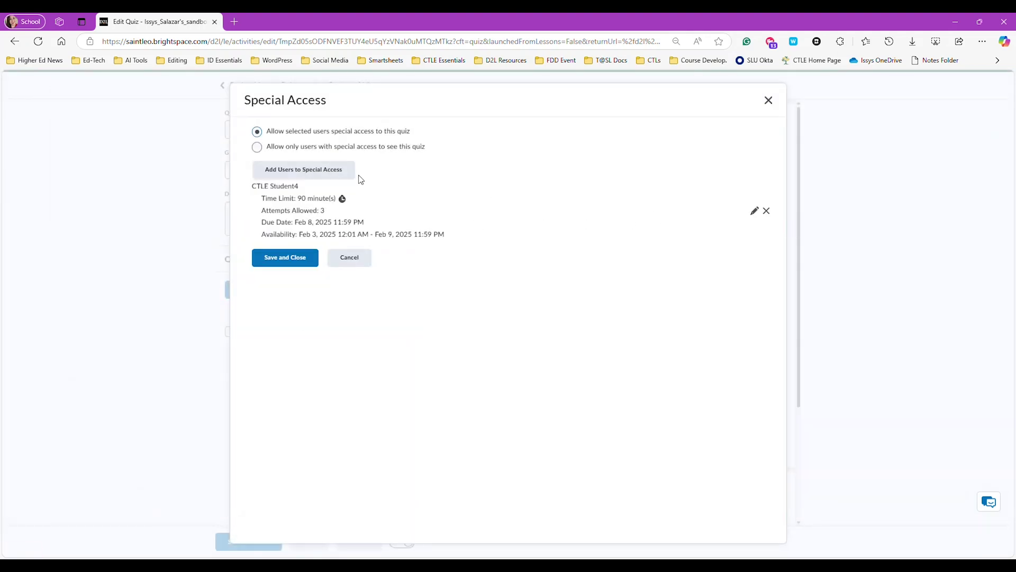
left_click(344, 172)
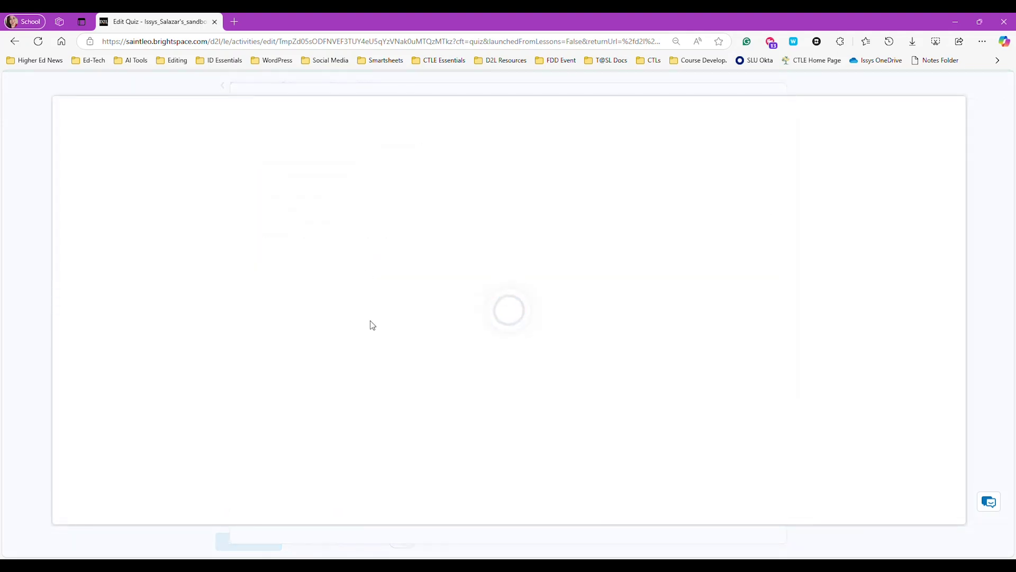
scroll(354, 333, "down", 15)
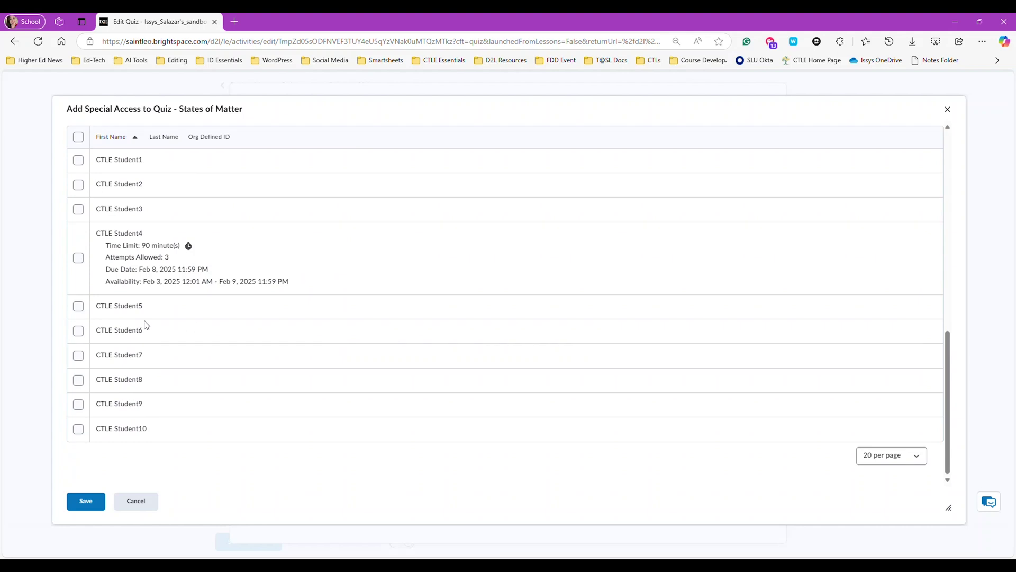
left_click(79, 357)
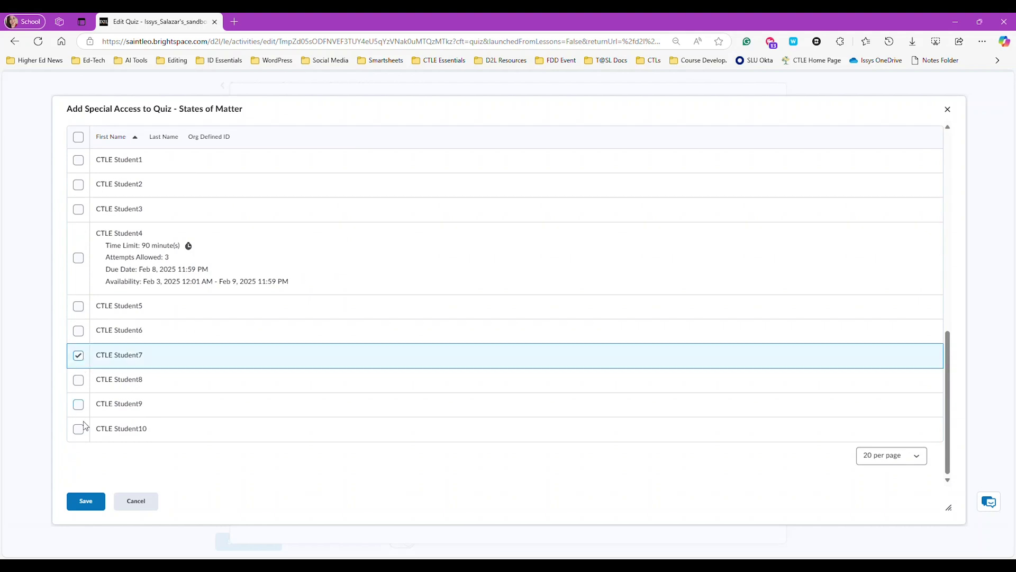
Enable the time limit override in the Timing settings of CTLE Student7's special access
scroll(236, 338, "up", 10)
scroll(229, 327, "up", 5)
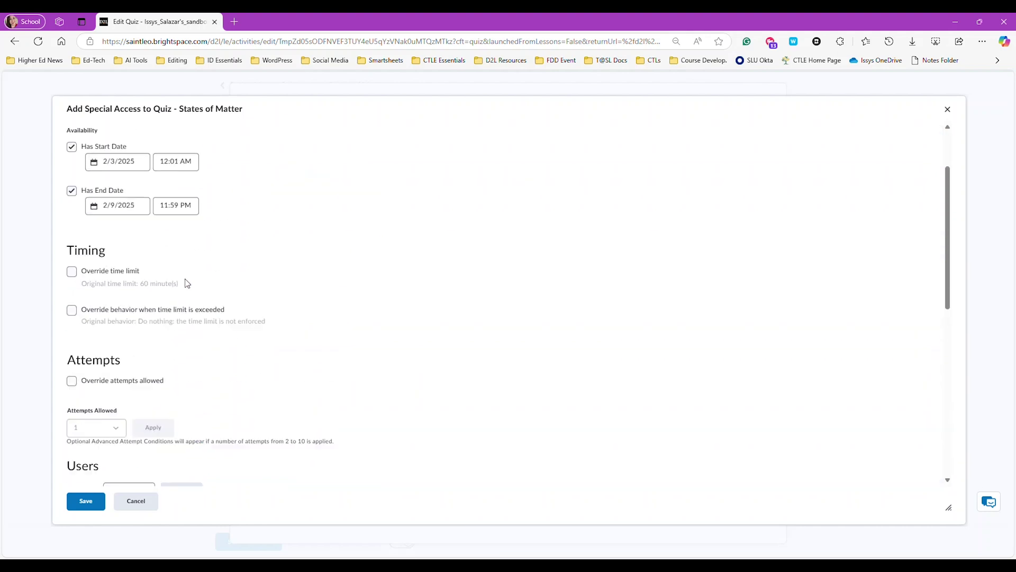
scroll(129, 419, "down", 5)
scroll(140, 421, "down", 5)
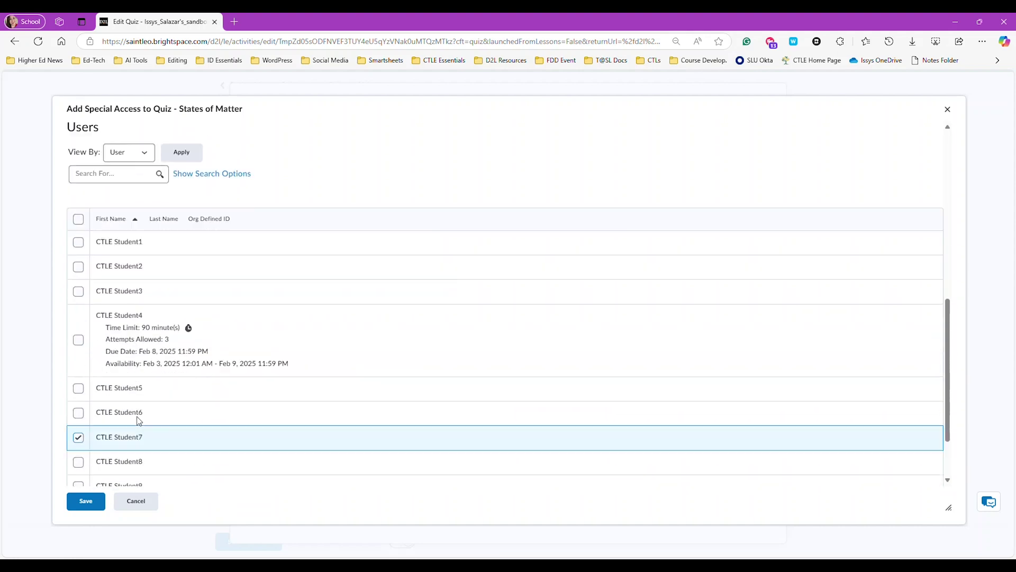
scroll(104, 415, "up", 6)
scroll(102, 415, "up", 4)
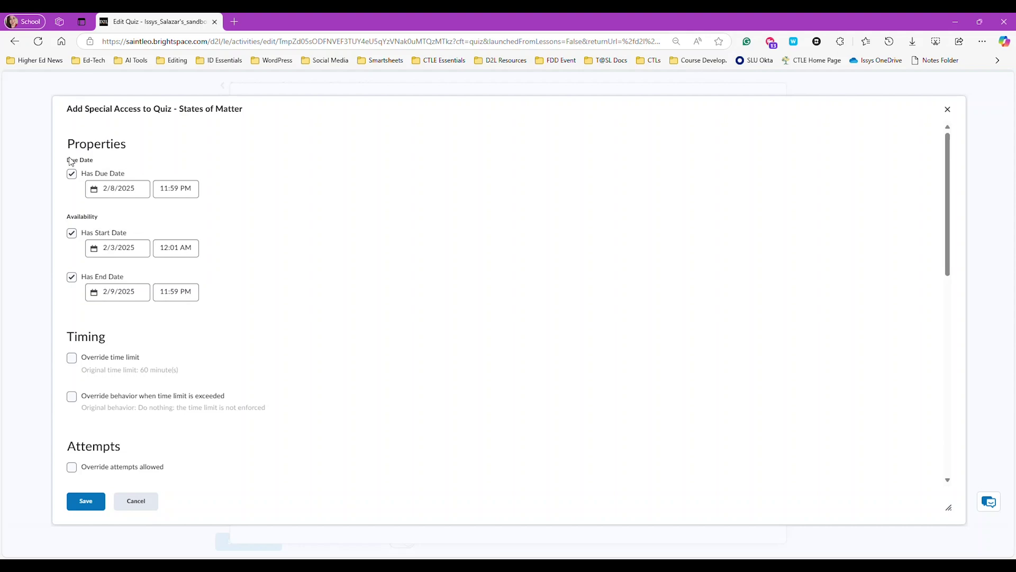
double_click(90, 217)
left_click(192, 356)
left_click(80, 358)
scroll(243, 375, "down", 3)
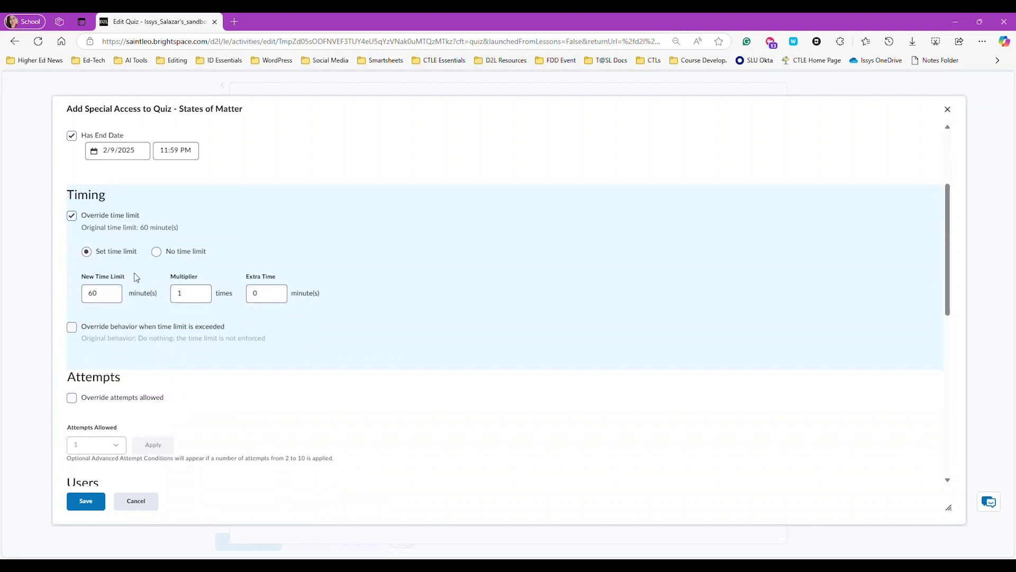
left_click_drag(83, 280, 130, 281)
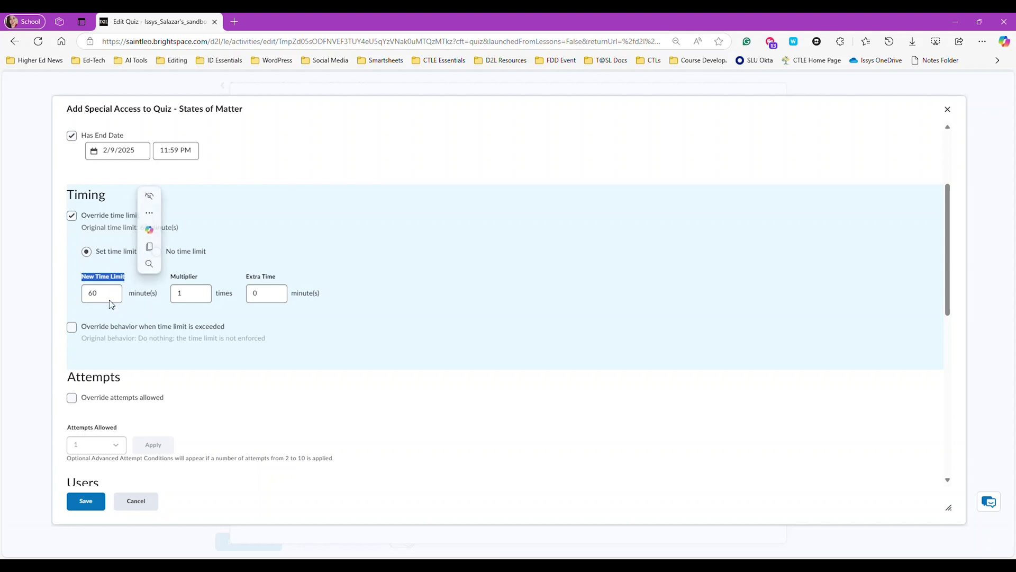
left_click(119, 291)
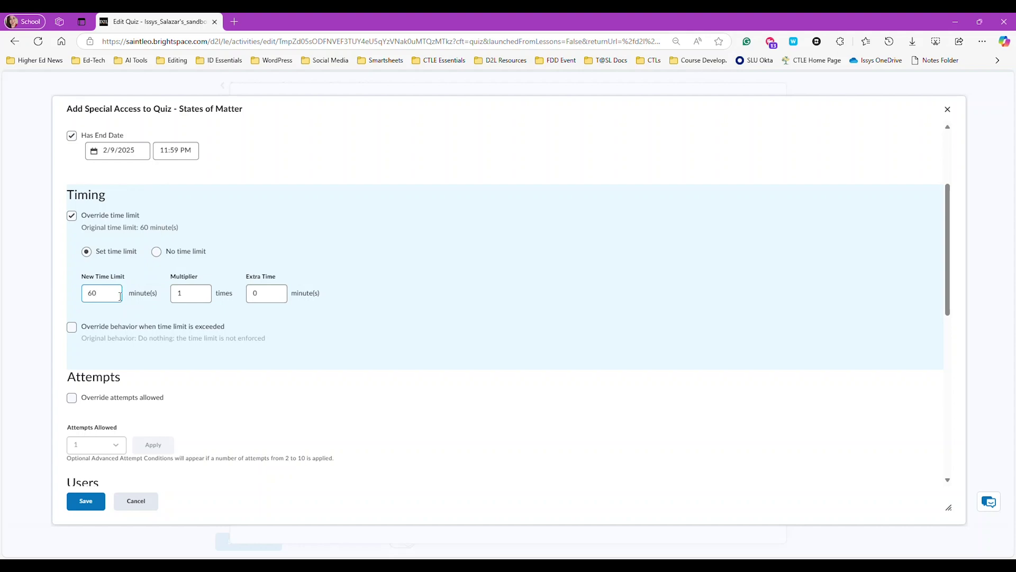
left_click_drag(170, 277, 200, 286)
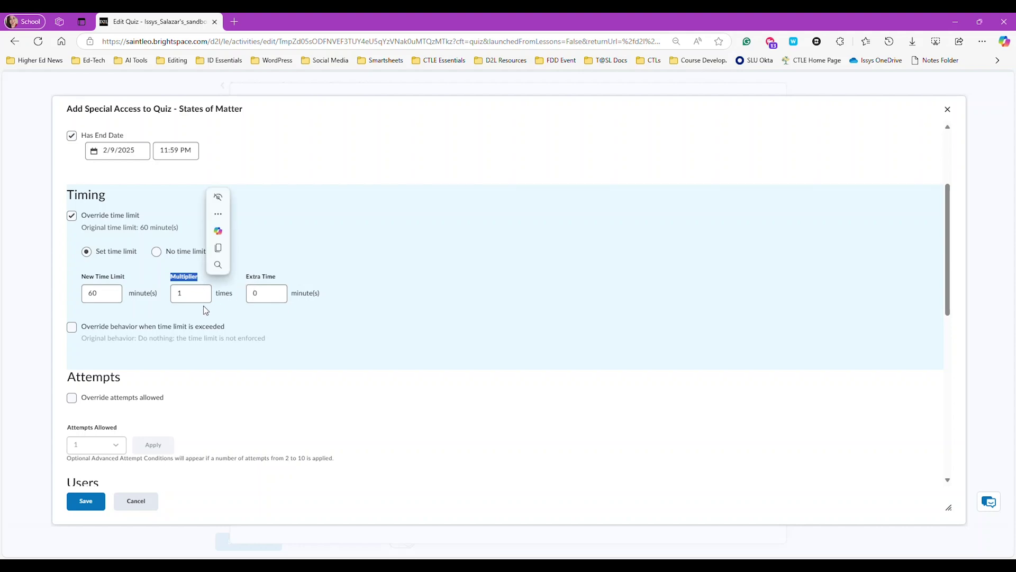
left_click(250, 280)
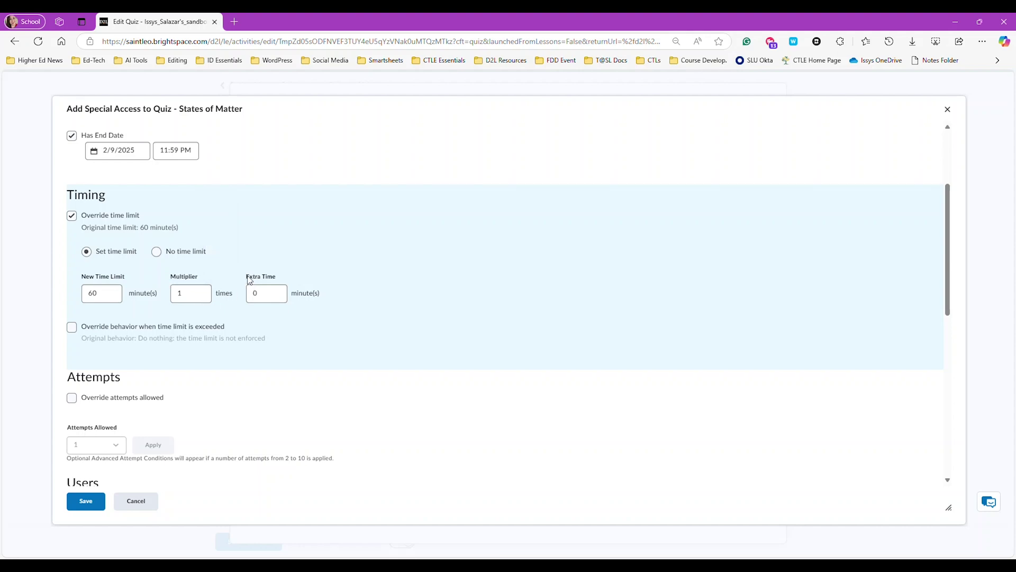
left_click_drag(249, 279, 277, 280)
left_click(189, 293)
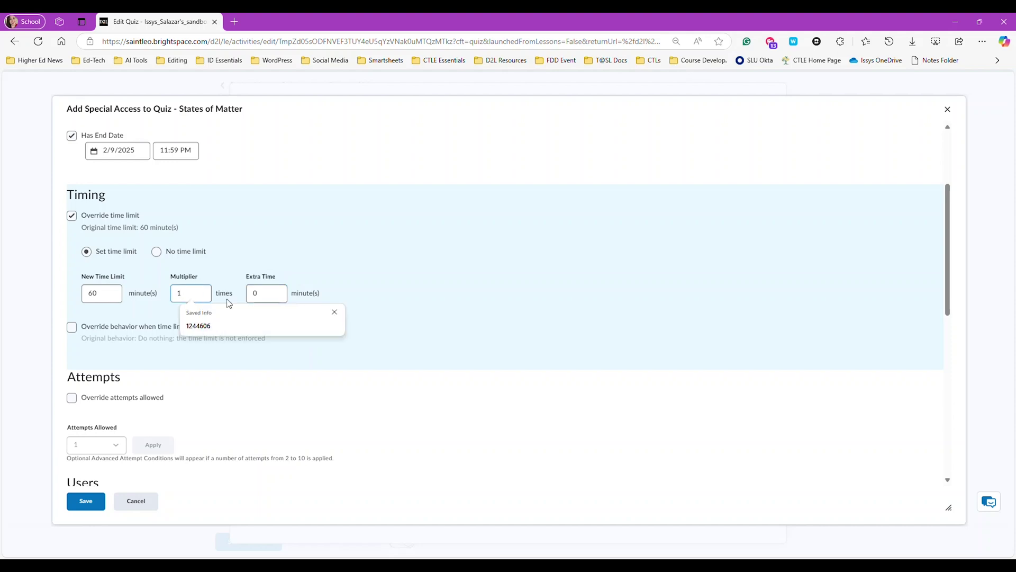
left_click(334, 314)
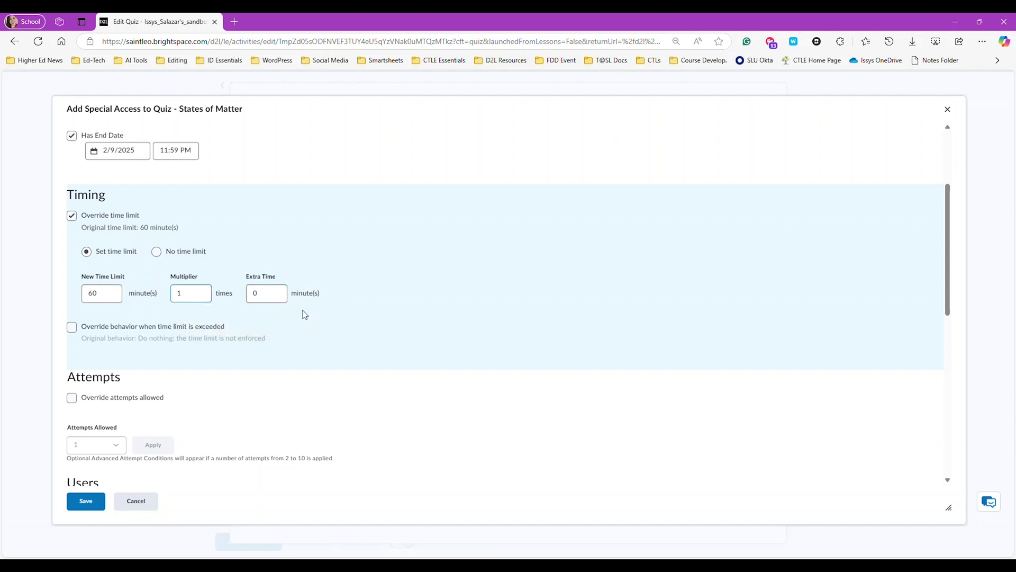
Override the behavior when the time limit is exceeded so that the quiz attempt is submitted automatically
left_click(72, 327)
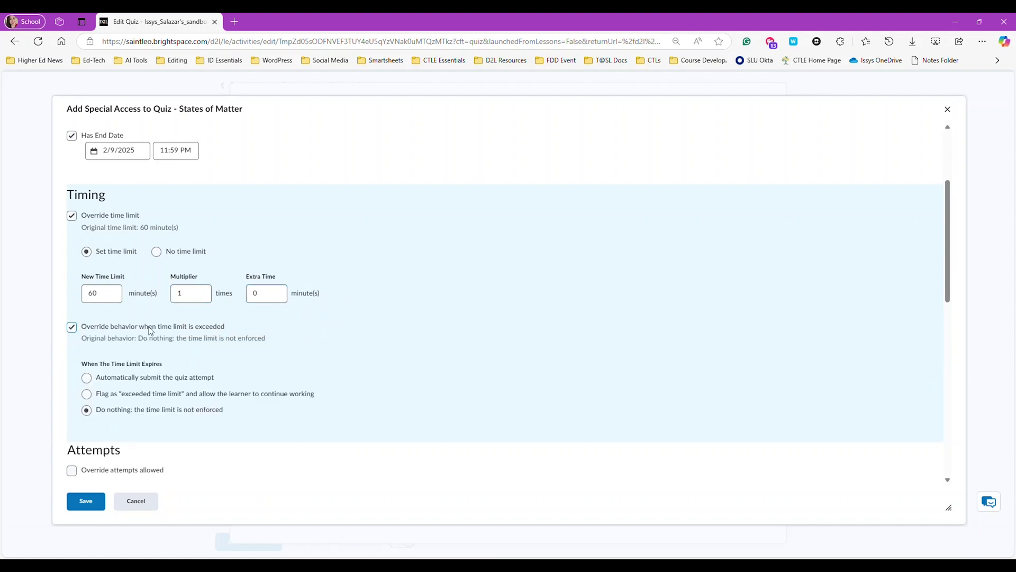
scroll(181, 370, "down", 2)
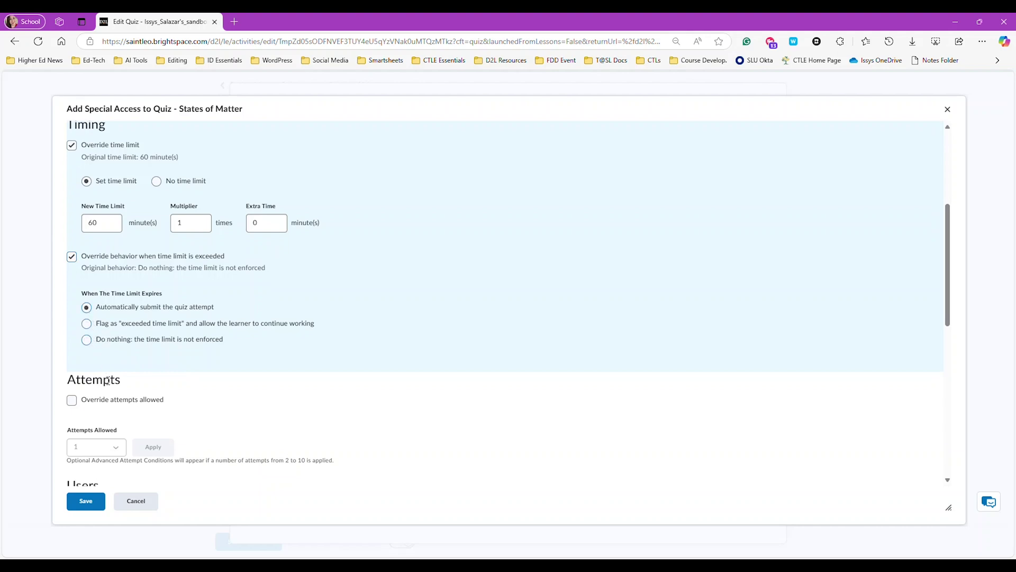
Override the attempts allowed with 3, apply it, and save the special access for CTLE Student7
scroll(123, 375, "down", 2)
left_click(73, 331)
scroll(220, 327, "down", 2)
left_click(106, 306)
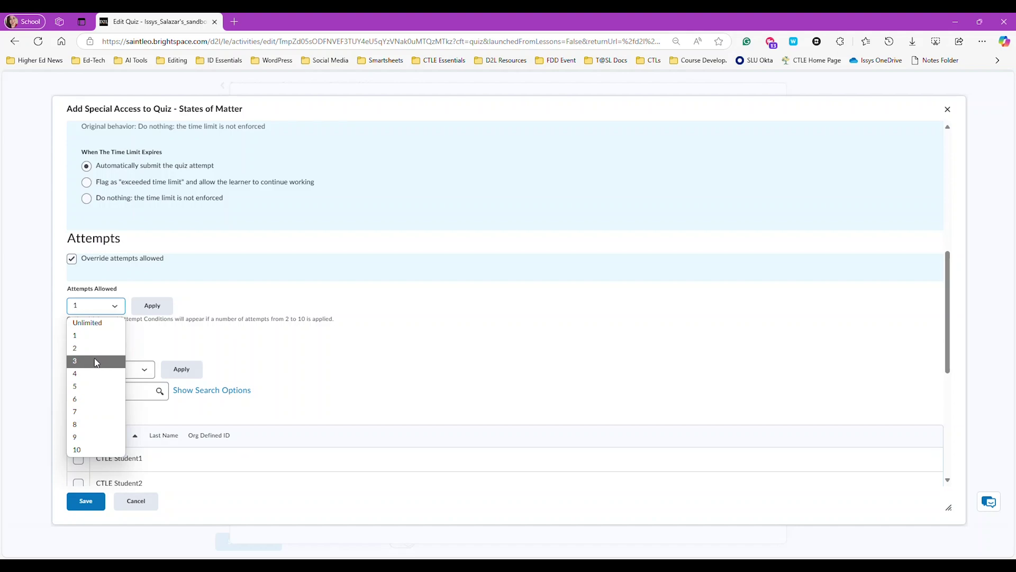
left_click(97, 361)
left_click(152, 307)
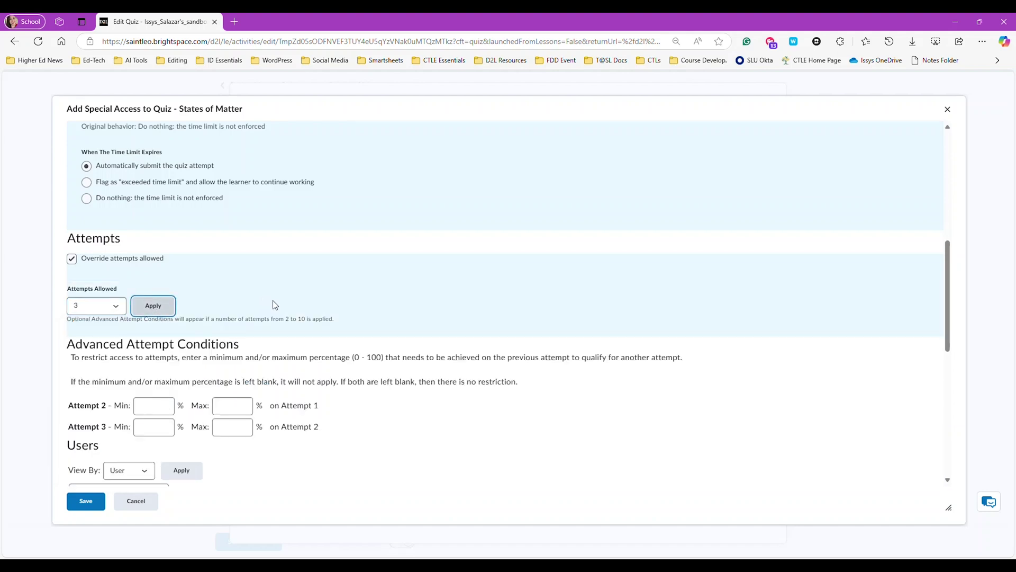
scroll(272, 300, "down", 8)
left_click(88, 494)
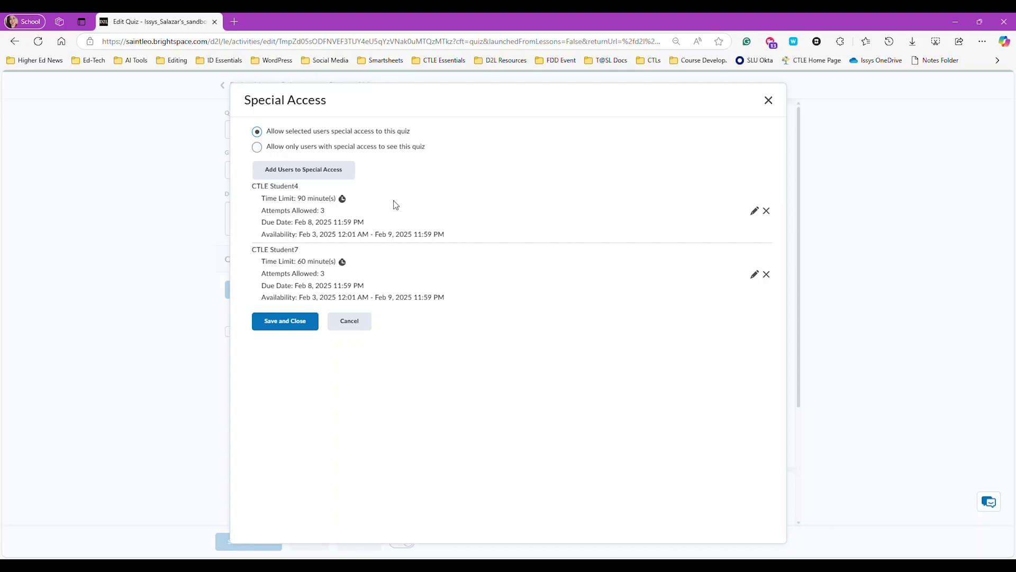
Check CTLE Student4's special access entry without editing it, and save and close both the special access list and the quiz
left_click(754, 210)
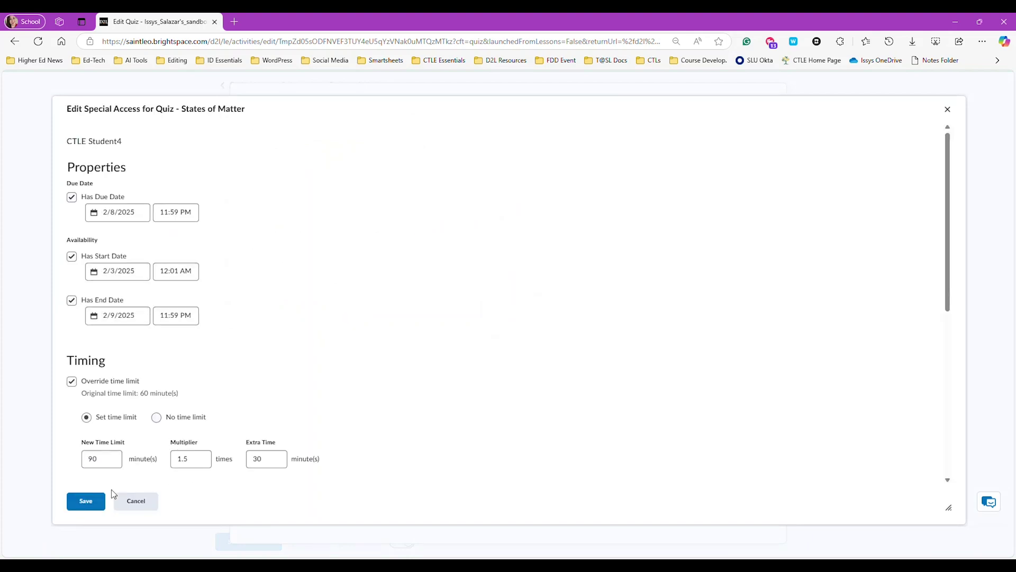
left_click(136, 501)
left_click(273, 321)
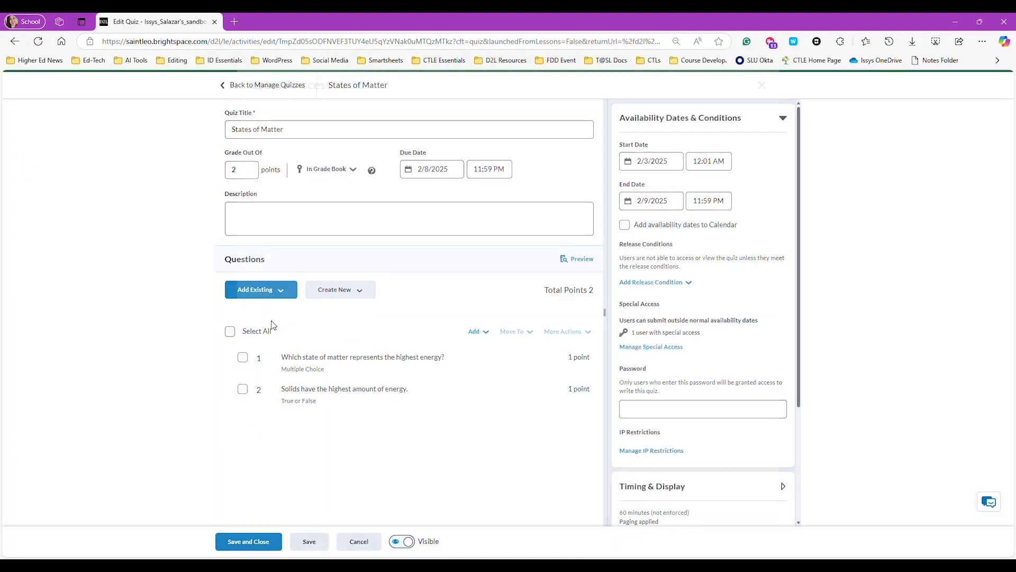
left_click_drag(704, 332, 625, 331)
left_click(269, 541)
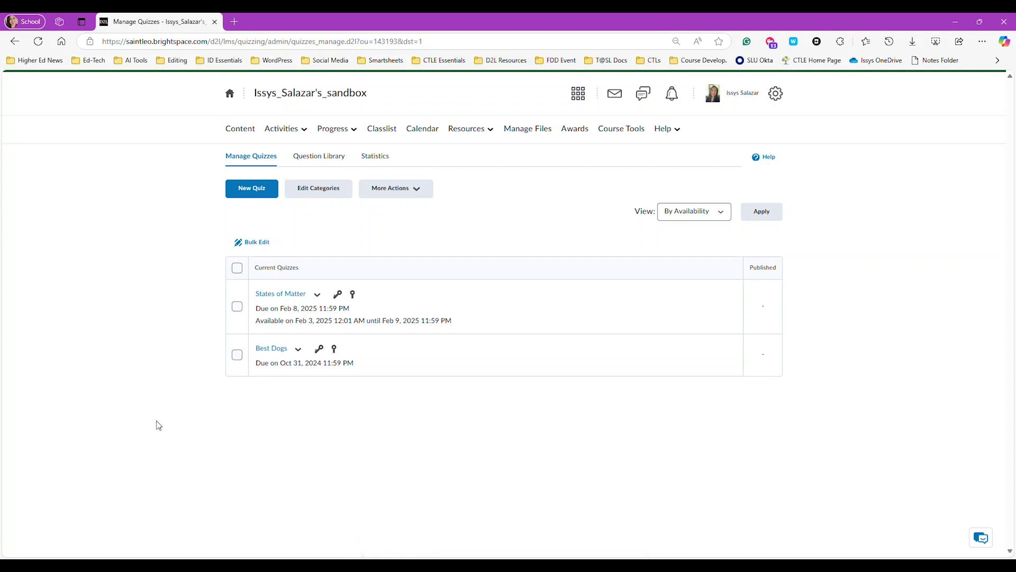
Open the Atomic Theory Infographic assignment folder for editing and bring up its special access management
left_click(304, 130)
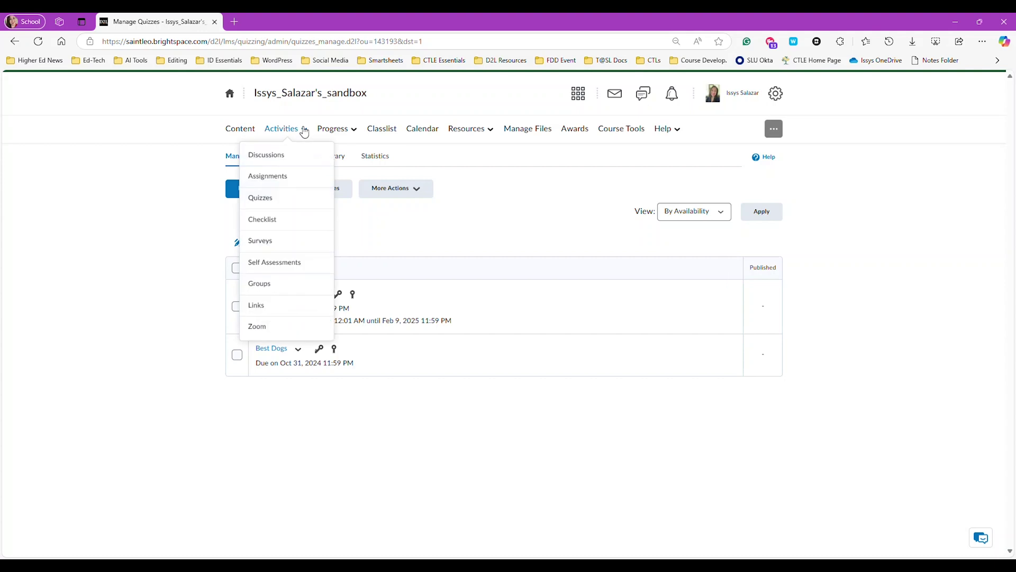
left_click(291, 179)
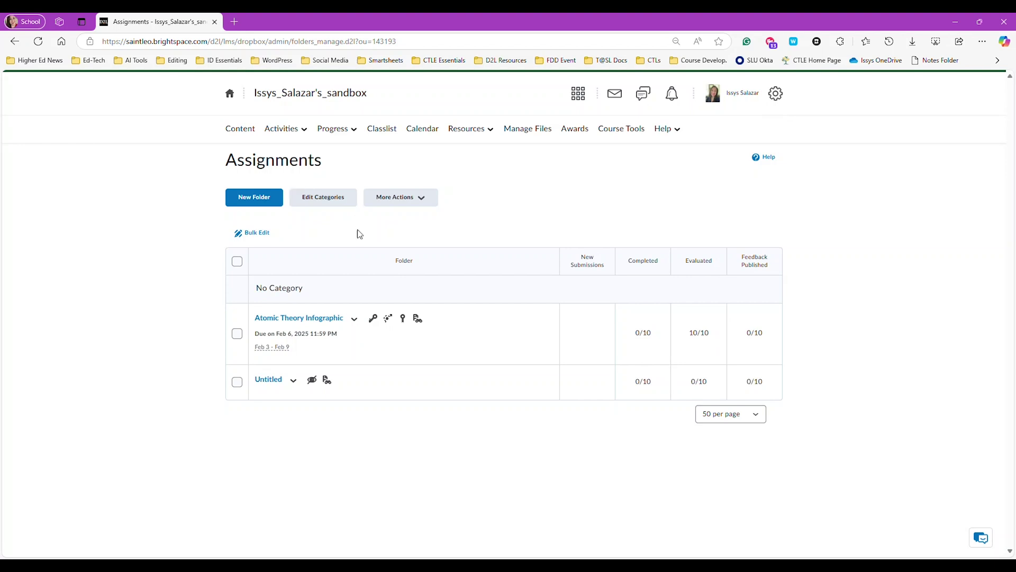
left_click(354, 319)
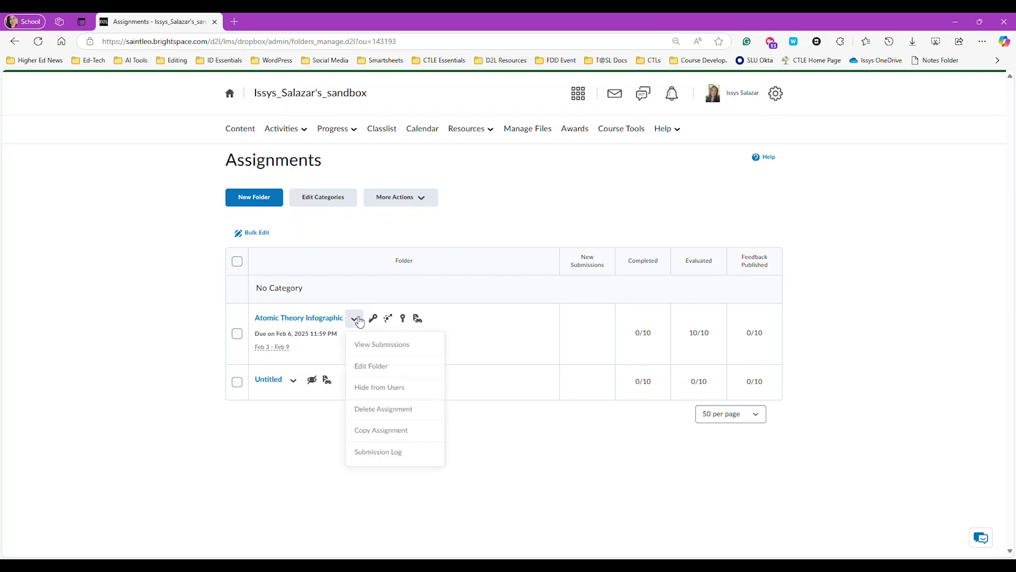
left_click(398, 369)
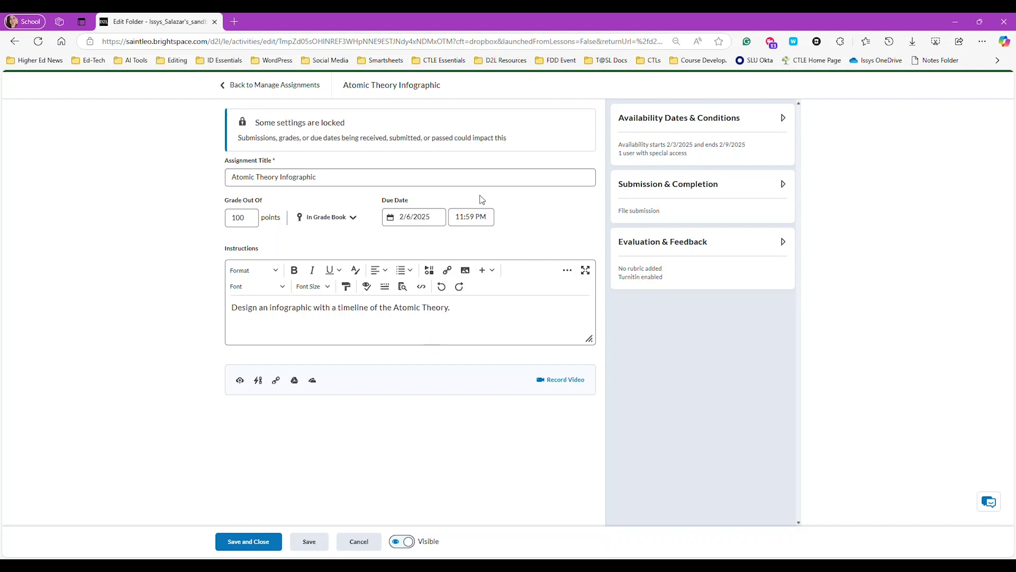
left_click(667, 125)
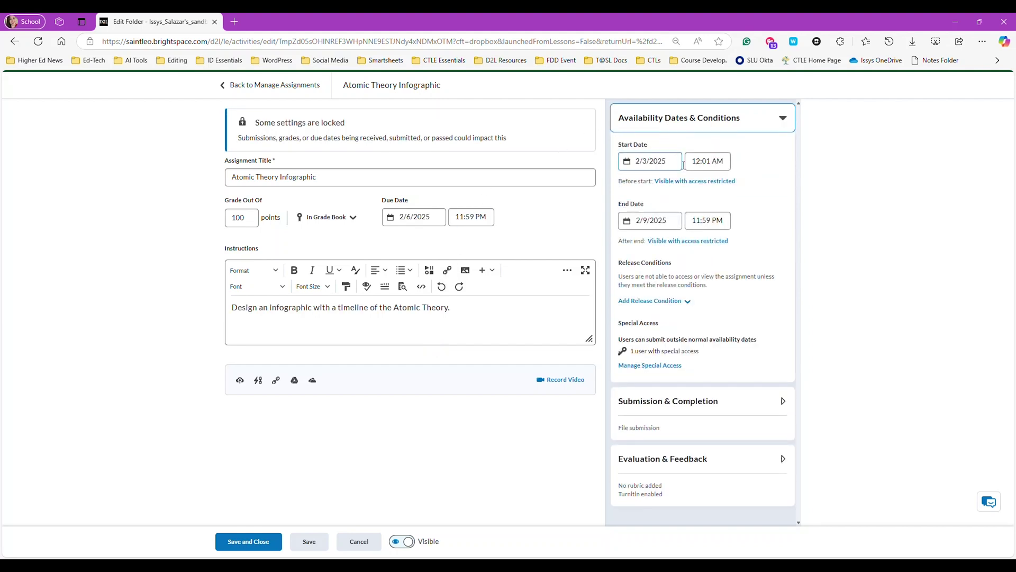
left_click(655, 371)
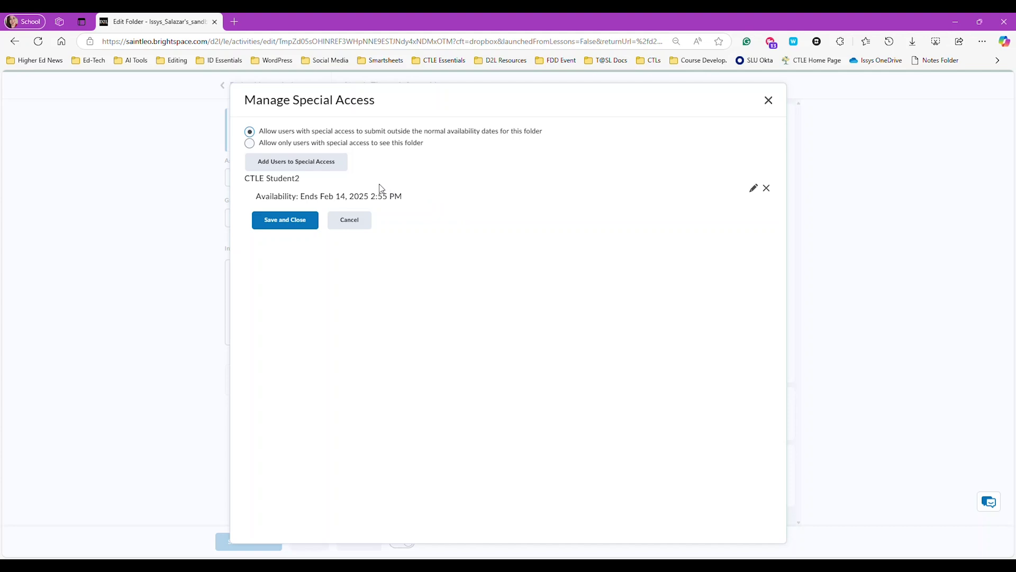
Add CTLE Student5 to the assignment's special access with the existing due, start and end dates
left_click(341, 165)
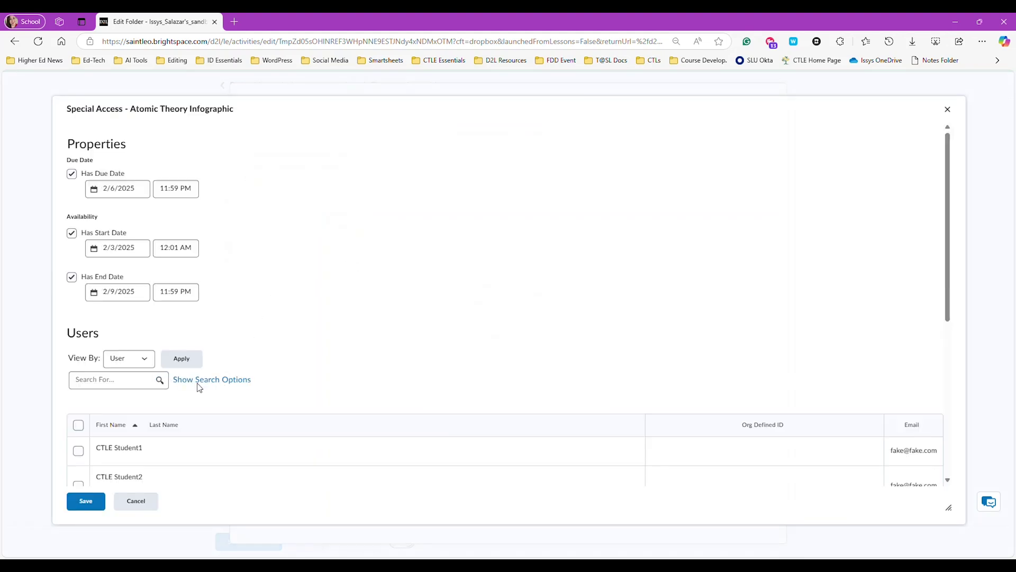
scroll(198, 386, "down", 4)
scroll(87, 361, "up", 1)
left_click(80, 355)
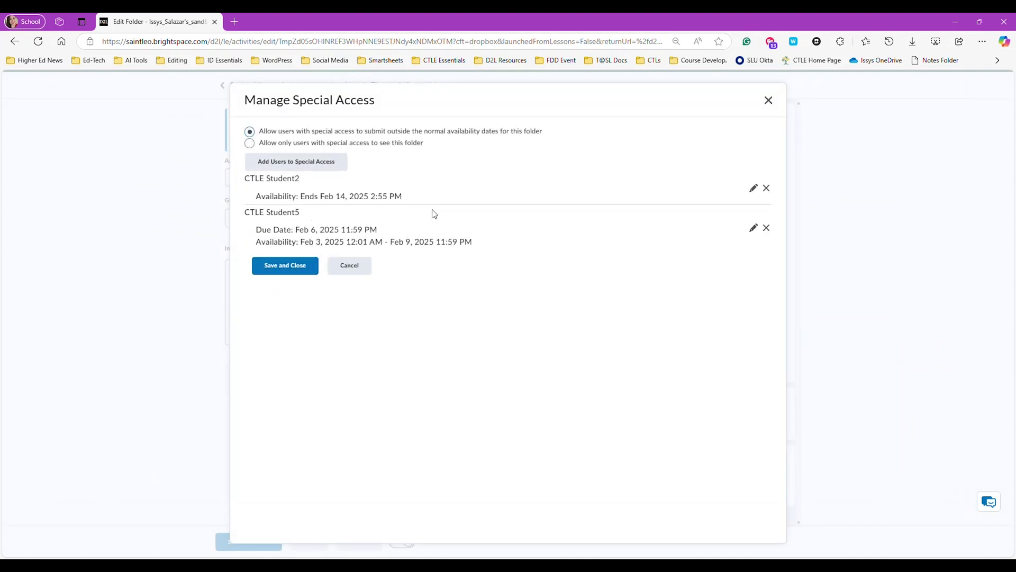
Set CTLE Student5's special access end date to 2/21/2025, and save and close the special access list and the assignment
left_click(752, 233)
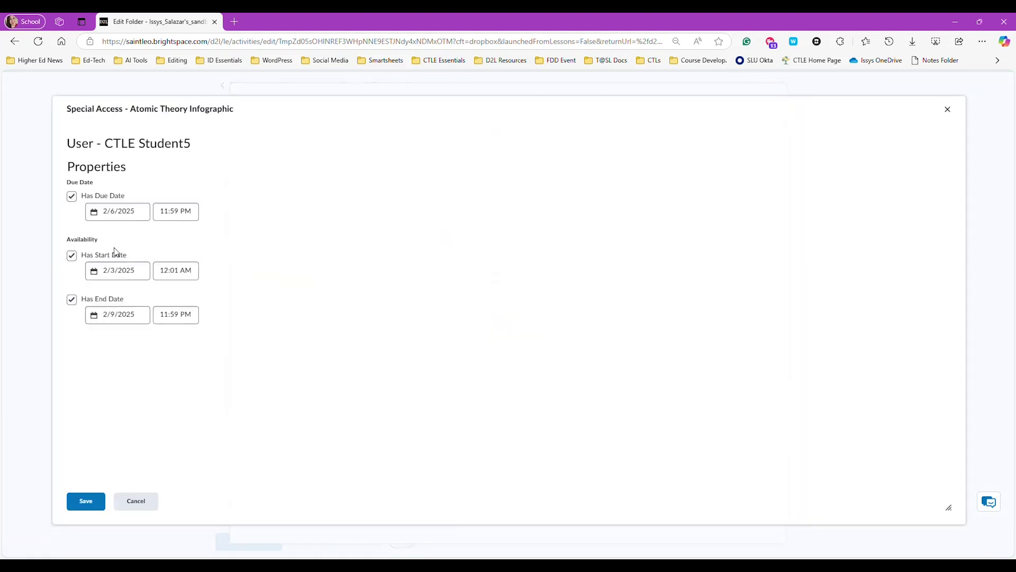
left_click(142, 316)
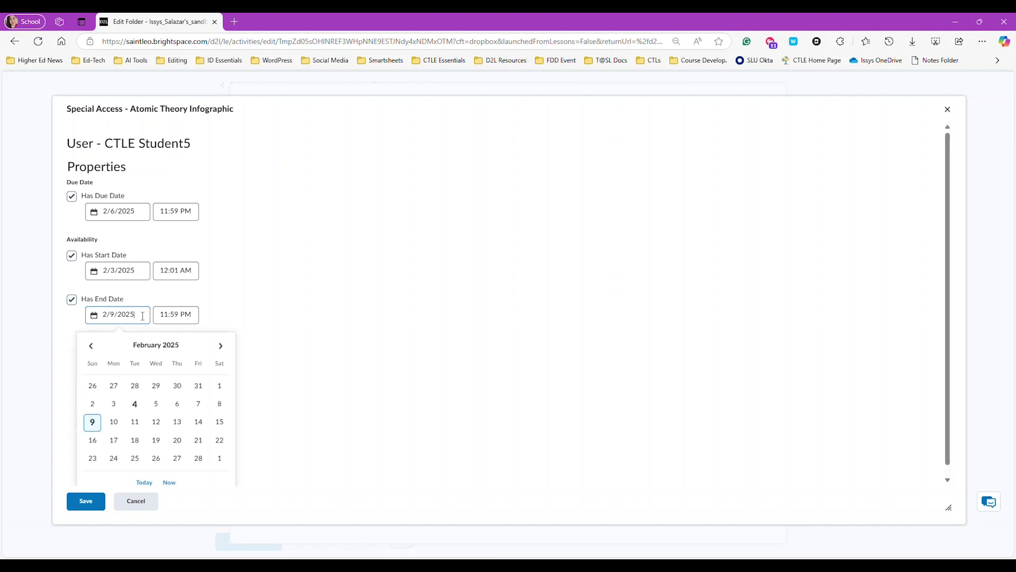
left_click(198, 446)
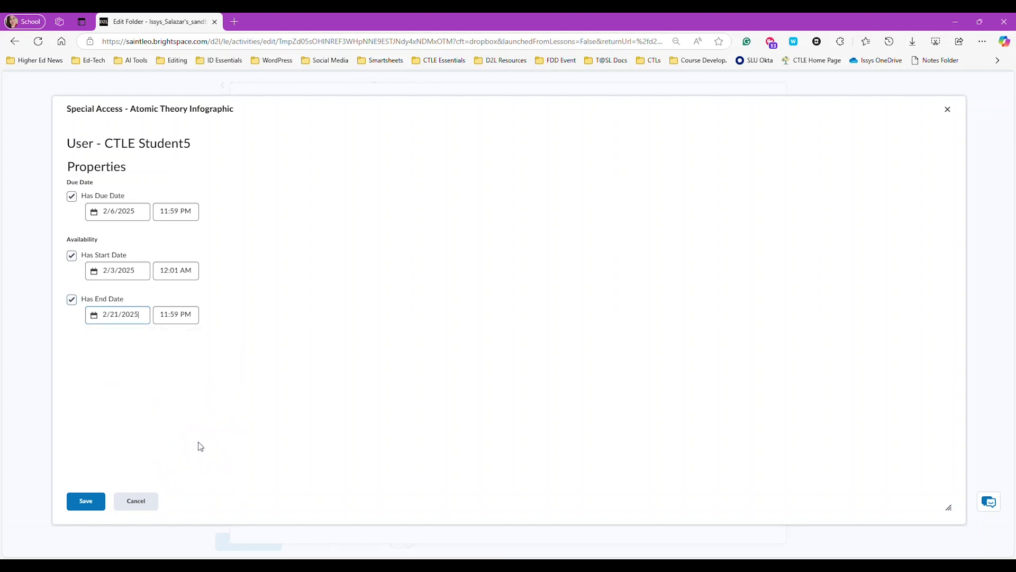
left_click(86, 501)
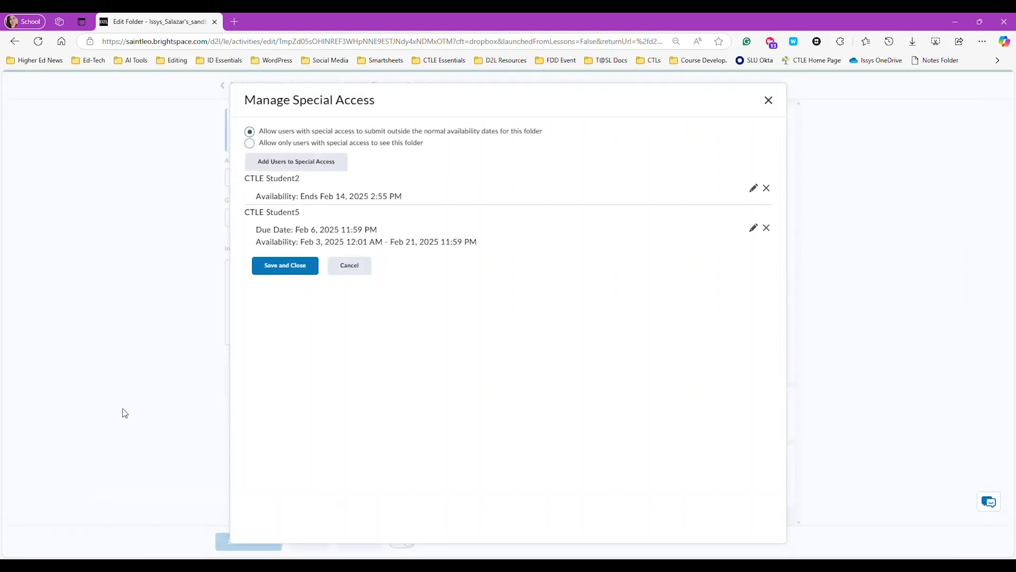
left_click(311, 265)
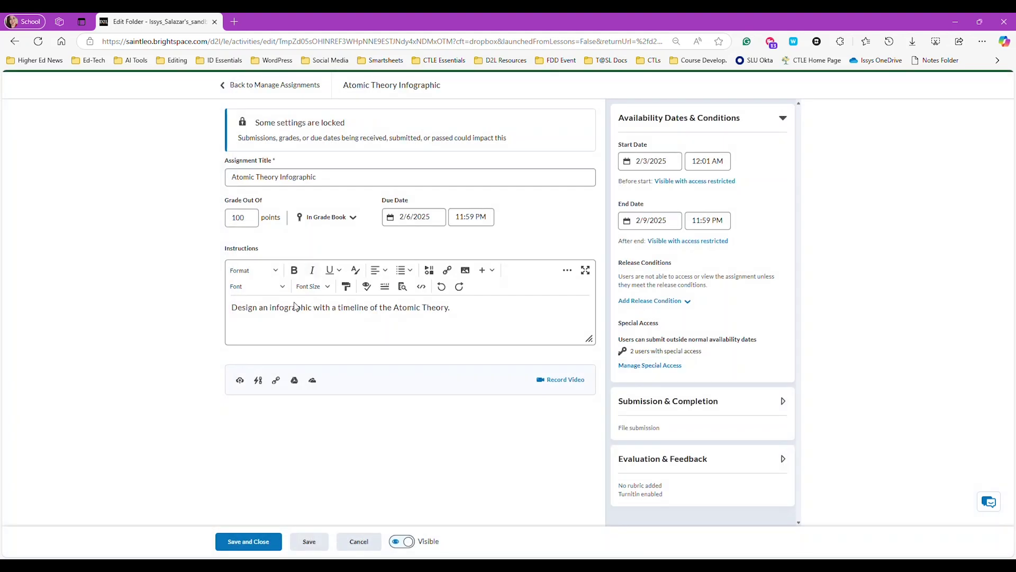
left_click(278, 542)
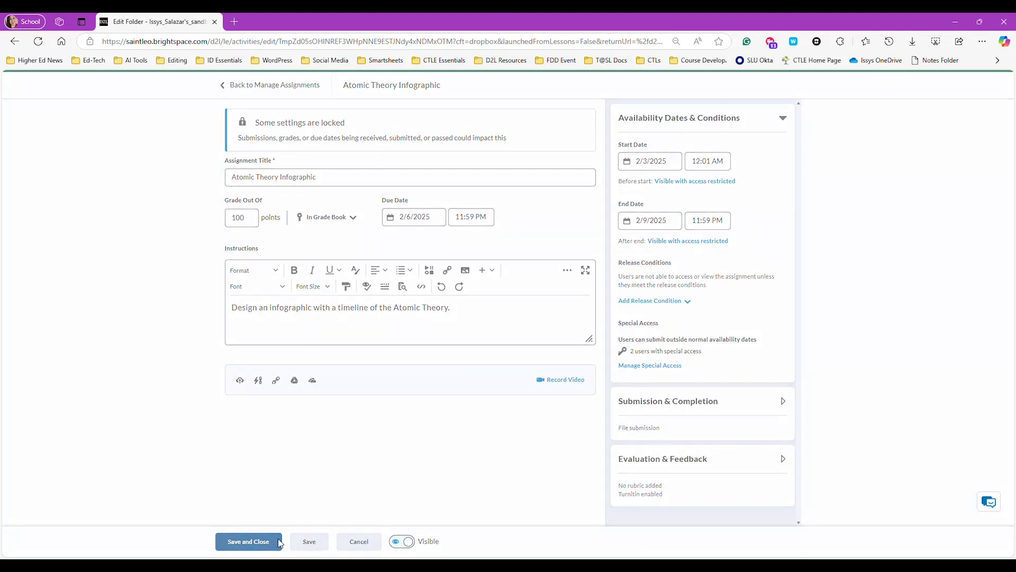